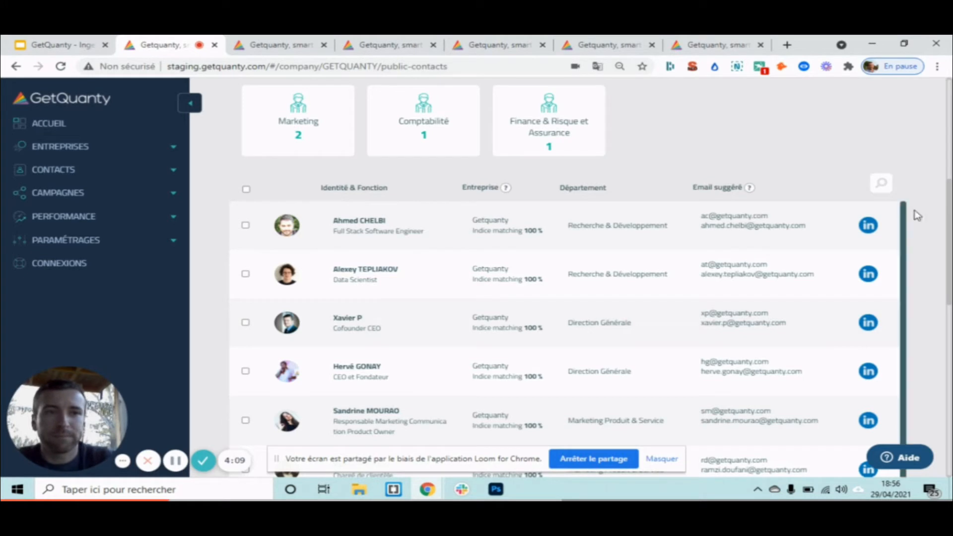
Step: Select all contacts in the company's contact table and show the list choices for adding them
left_click_drag(950, 235, 951, 169)
scroll(950, 169, "down", 1)
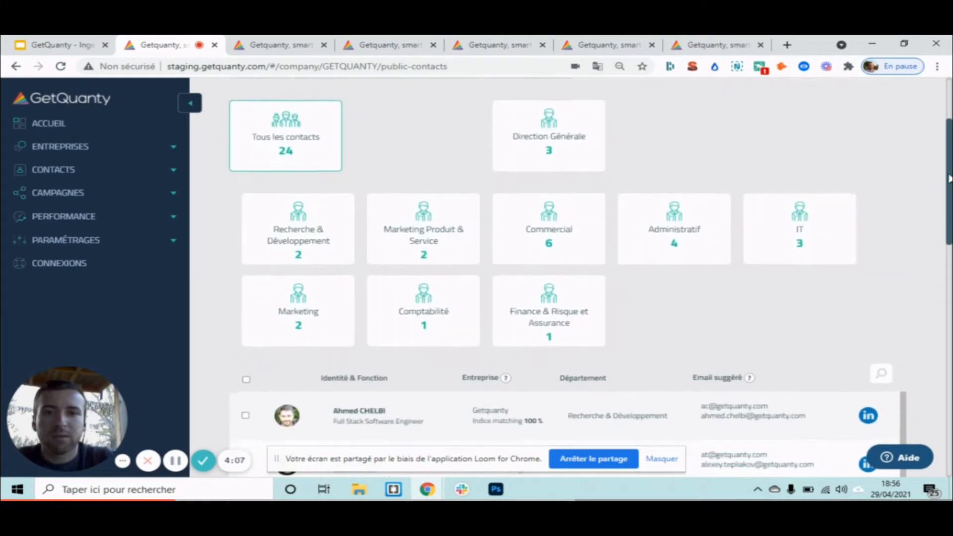
left_click(246, 378)
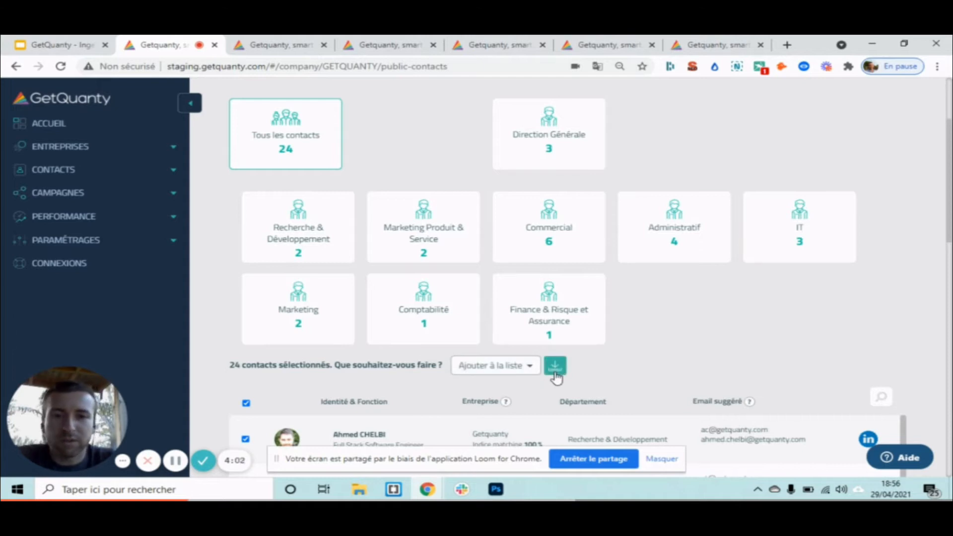
left_click(507, 366)
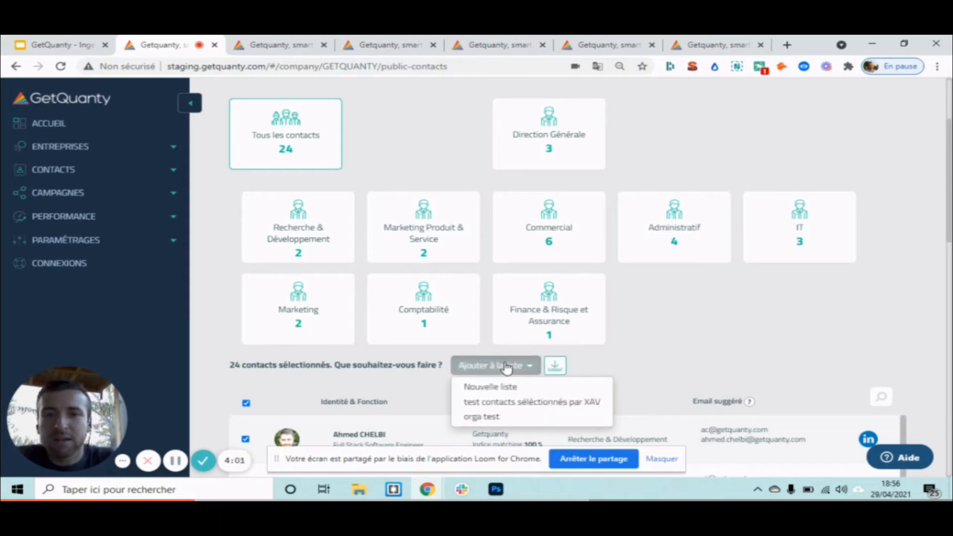
left_click(607, 367)
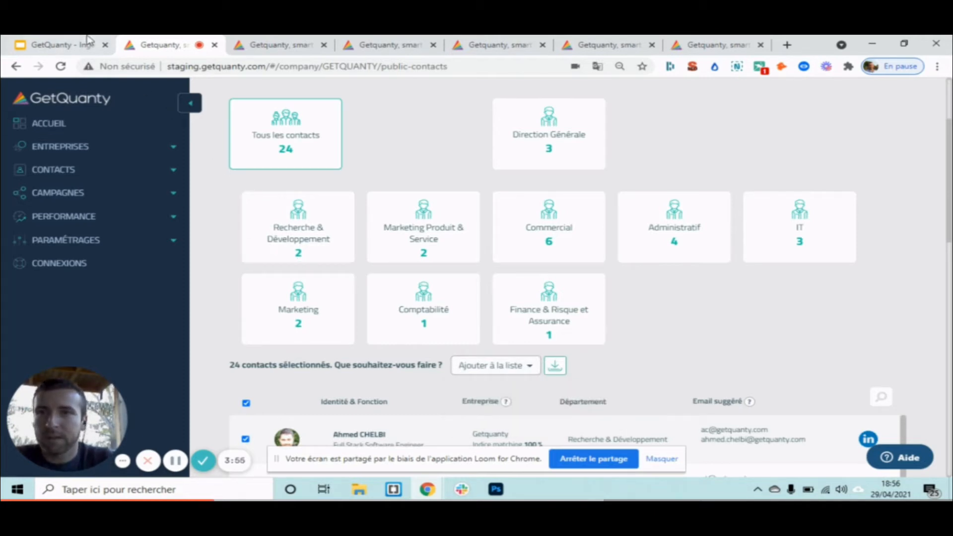
Step: On the Personas page, show the actions available for the AGENCE BOOSTER persona and switch the display to list view
left_click(269, 40)
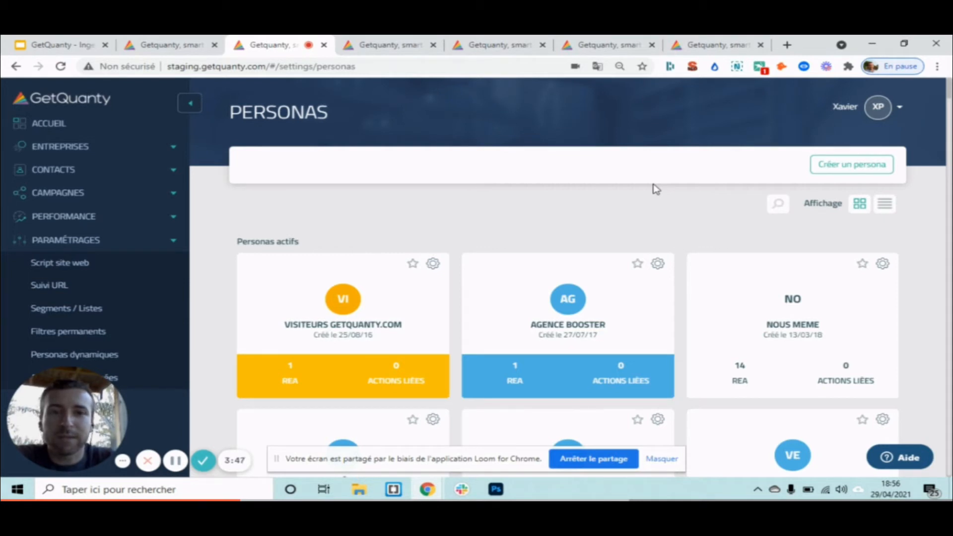
scroll(656, 189, "down", 2)
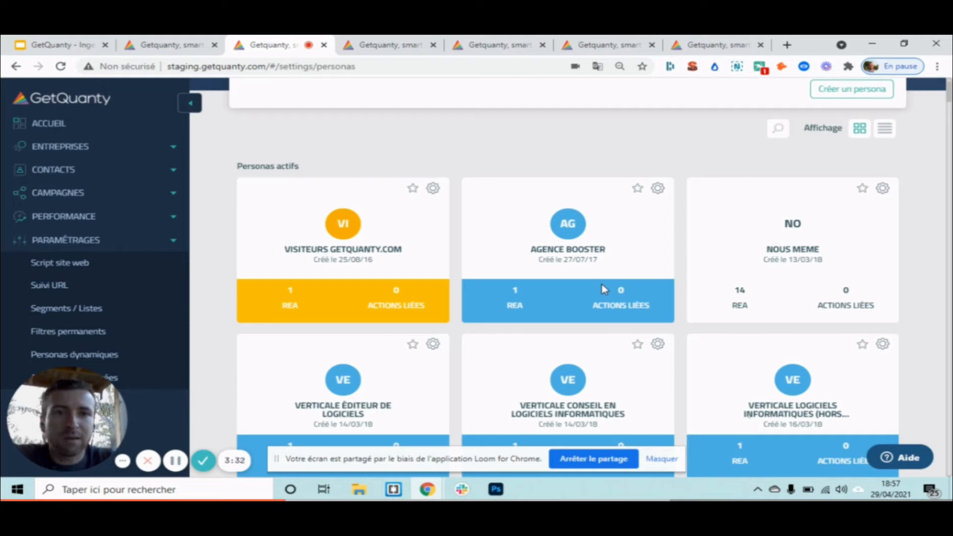
left_click(658, 189)
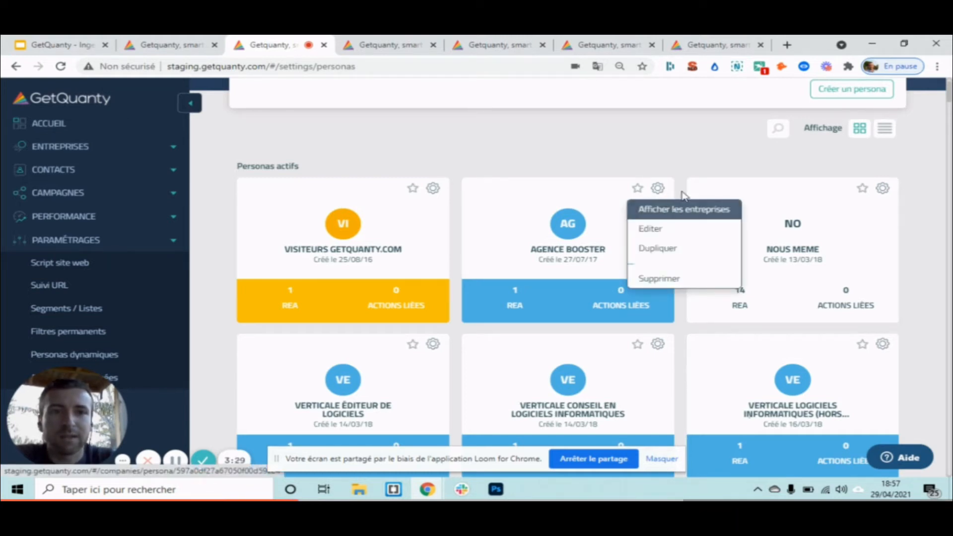
left_click(885, 130)
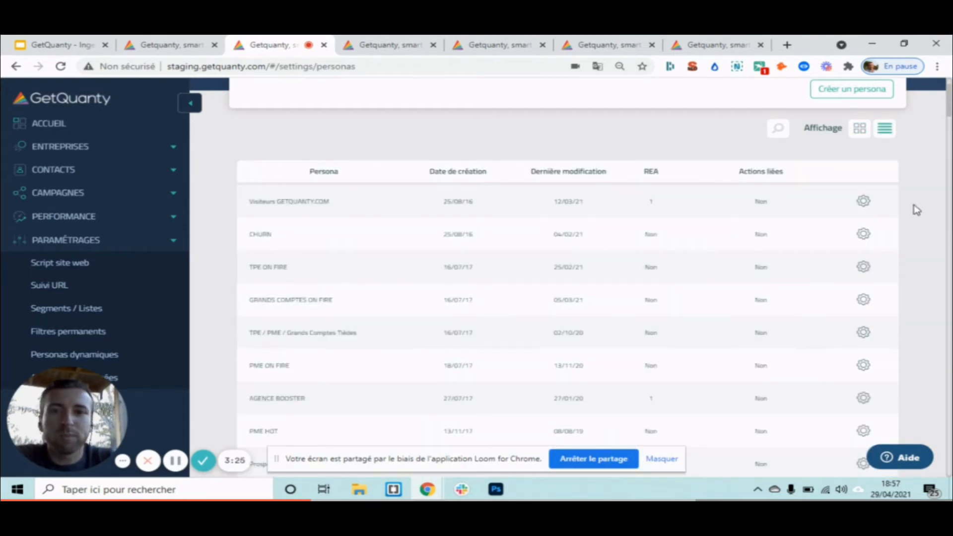
scroll(918, 210, "down", 3)
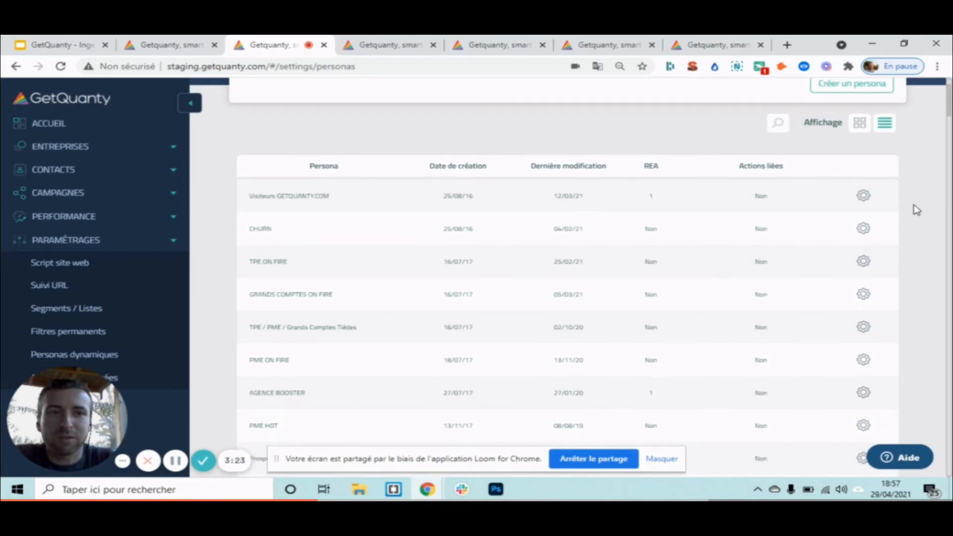
scroll(917, 210, "up", 4)
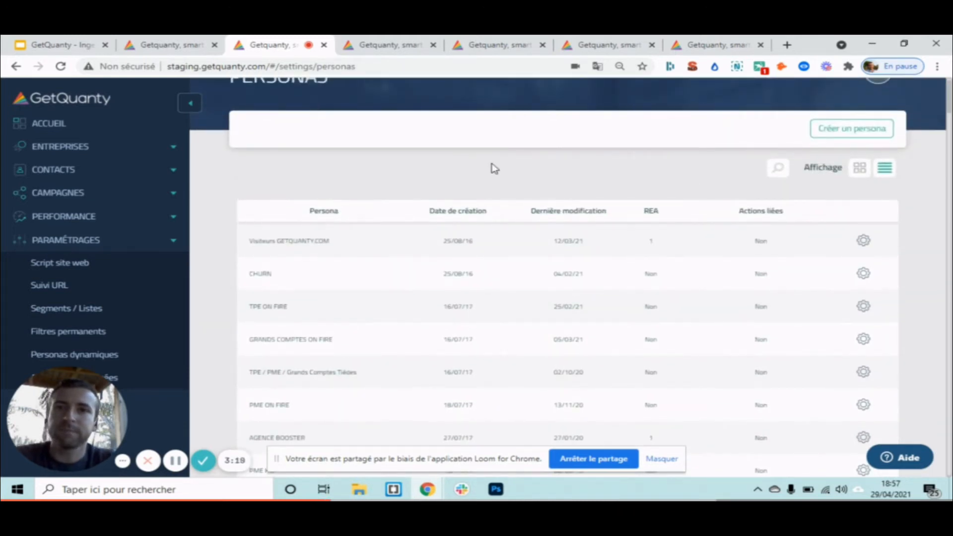
Step: Open the PROWEBCE. - 59800 record from the identified companies and show its saved tag options
left_click(393, 45)
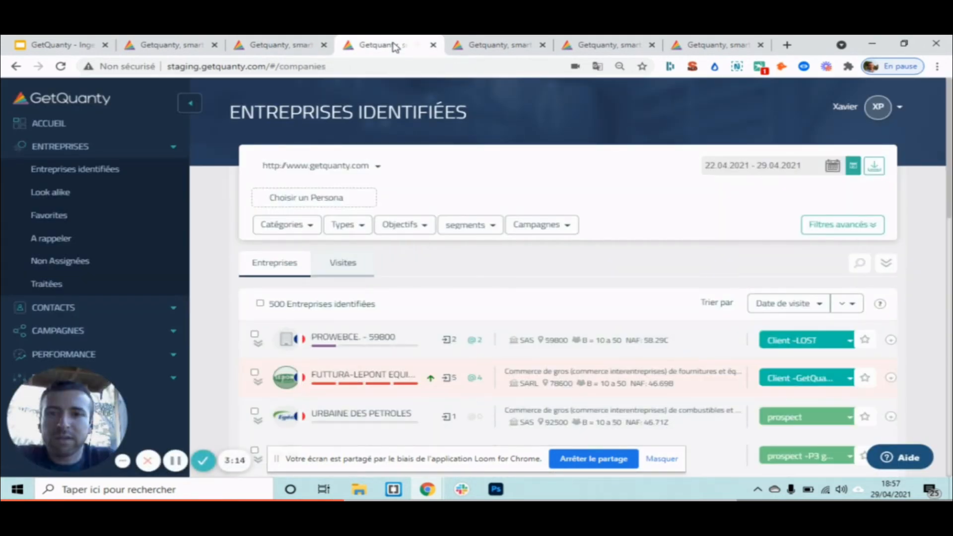
left_click(356, 340)
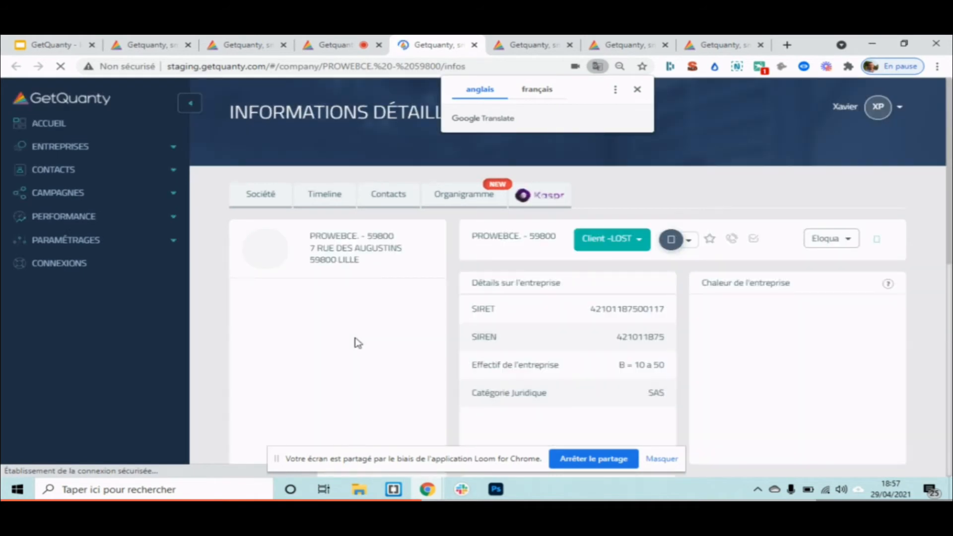
scroll(440, 300, "down", 1)
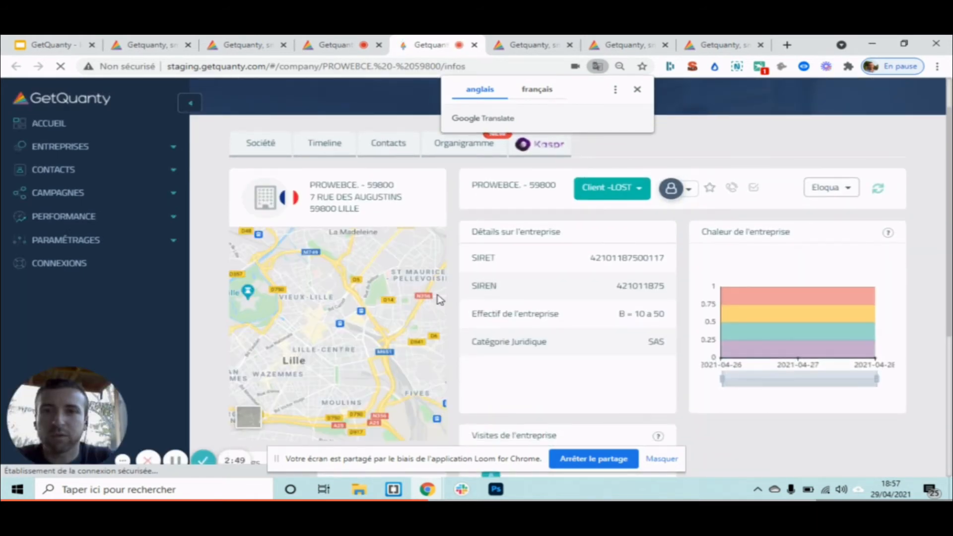
scroll(440, 300, "down", 4)
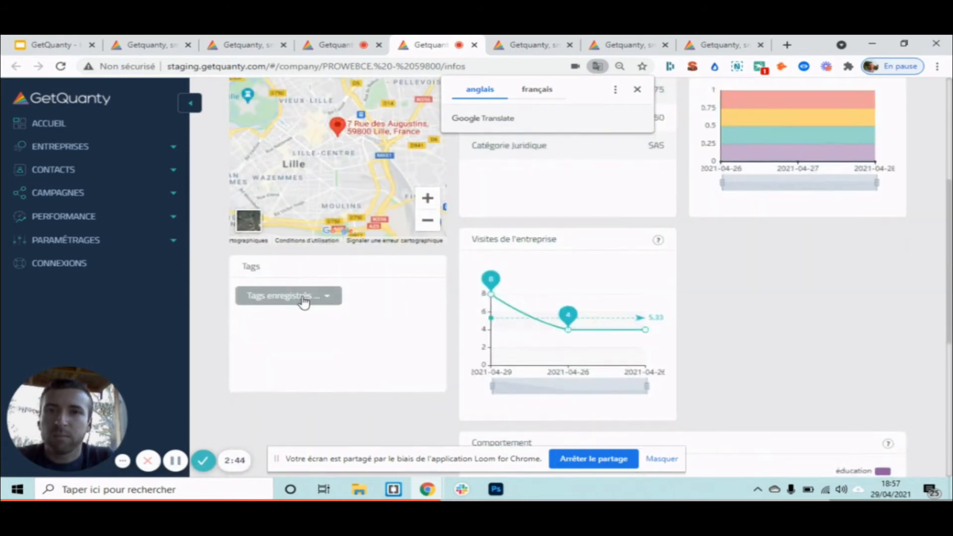
left_click(304, 297)
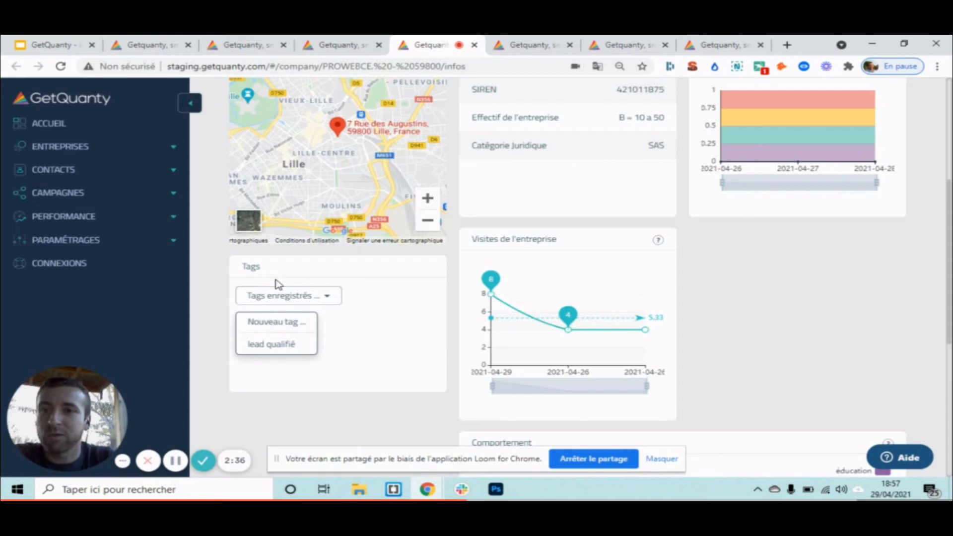
Step: Examine the Tag settings for a new scheduled action, including its add and remove choices, and close the form without saving
left_click(121, 242)
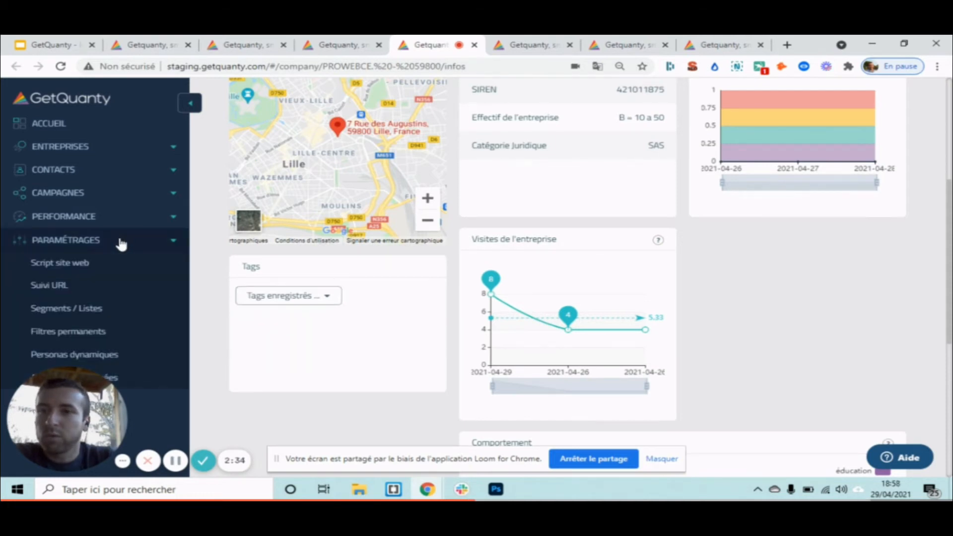
left_click(149, 382)
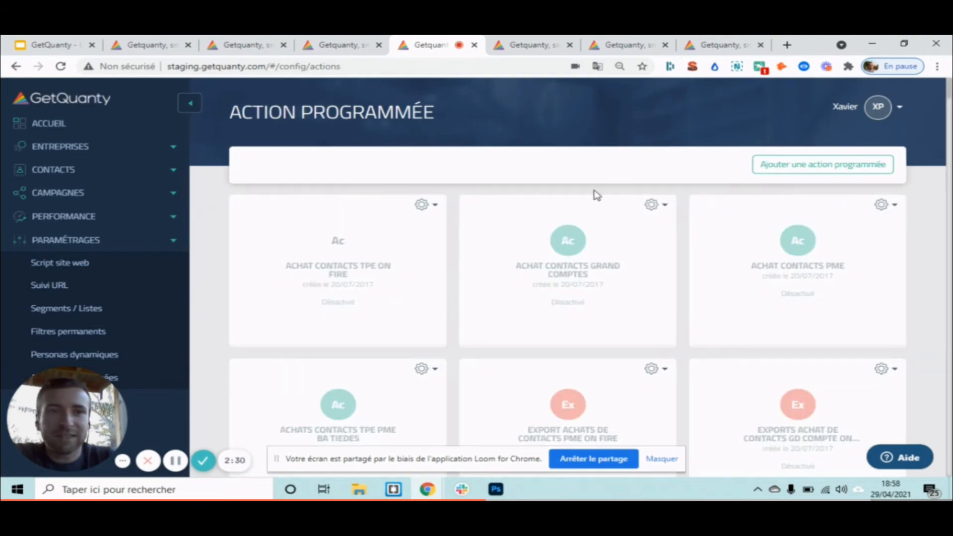
left_click(796, 171)
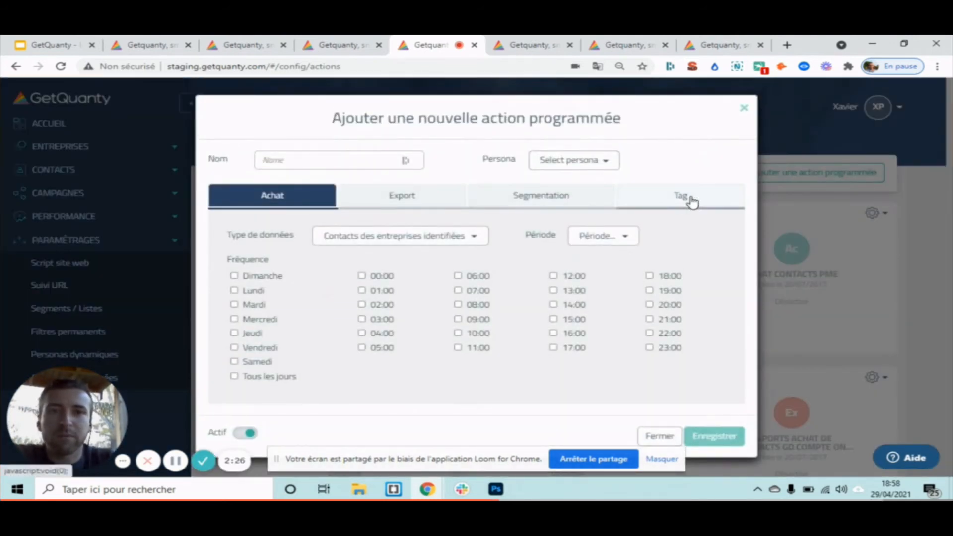
left_click(689, 200)
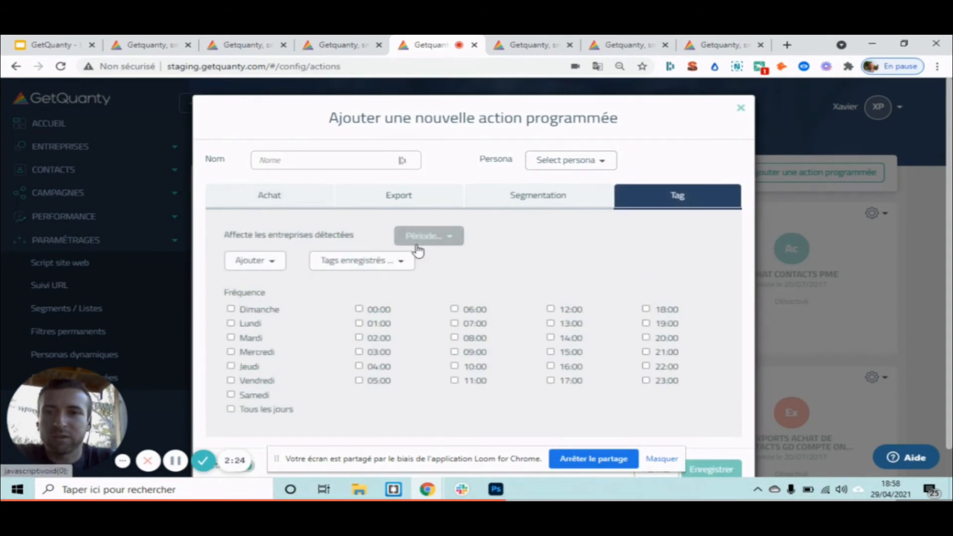
left_click(267, 261)
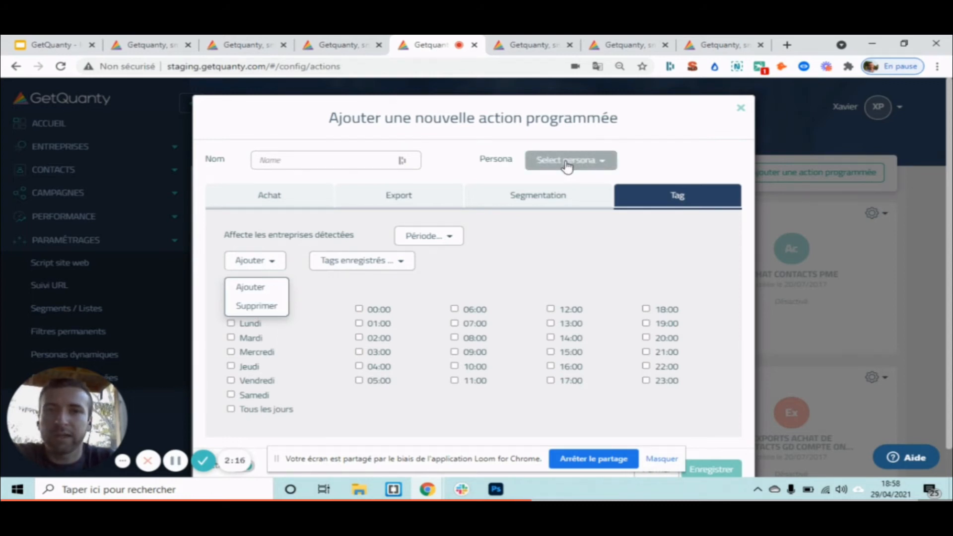
left_click(743, 110)
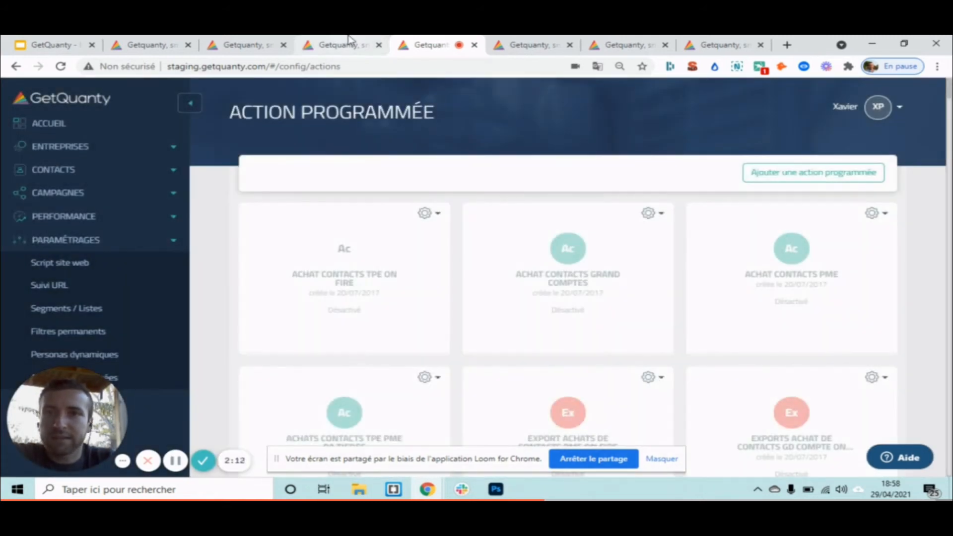
Step: Return to the identified companies list, expand the visit details of all companies and collapse them again
left_click(347, 43)
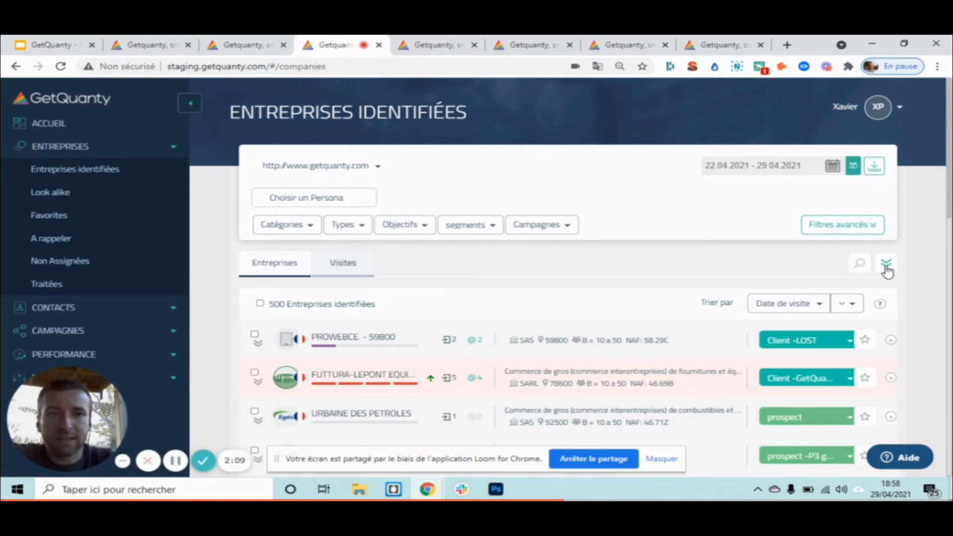
left_click(887, 264)
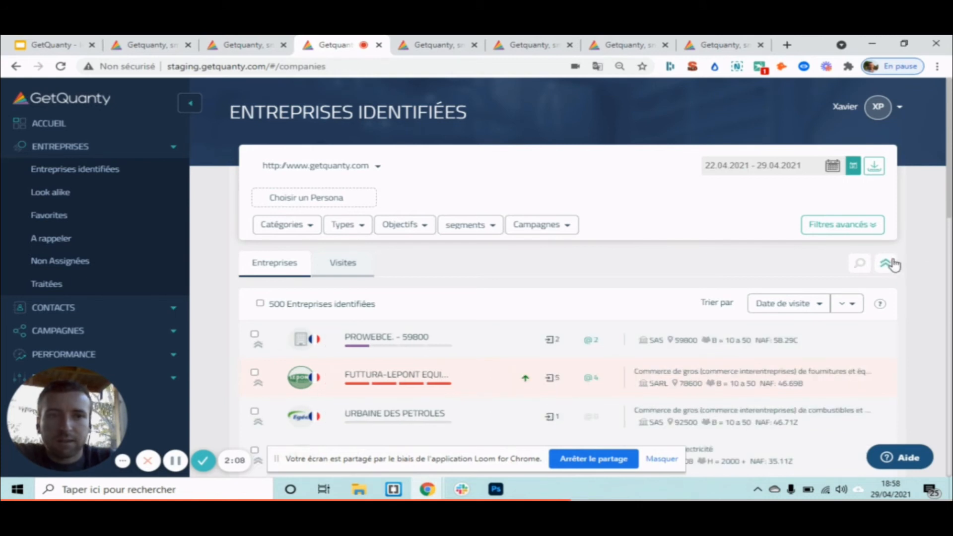
left_click(887, 266)
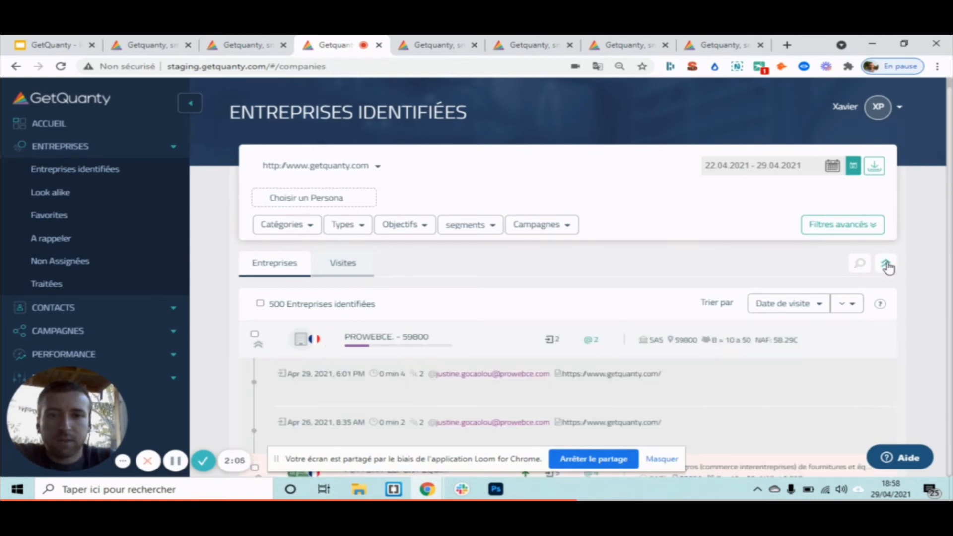
left_click(888, 266)
scroll(887, 266, "down", 2)
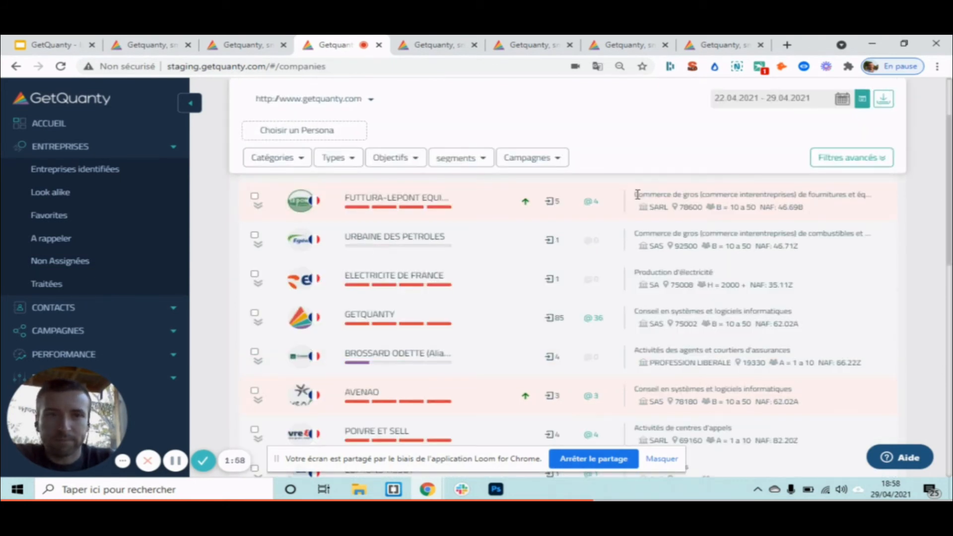
Step: Start a new advanced filter on identified companies with the criterion tag and operator contient, and show the available tag values
scroll(637, 196, "up", 5)
left_click(842, 219)
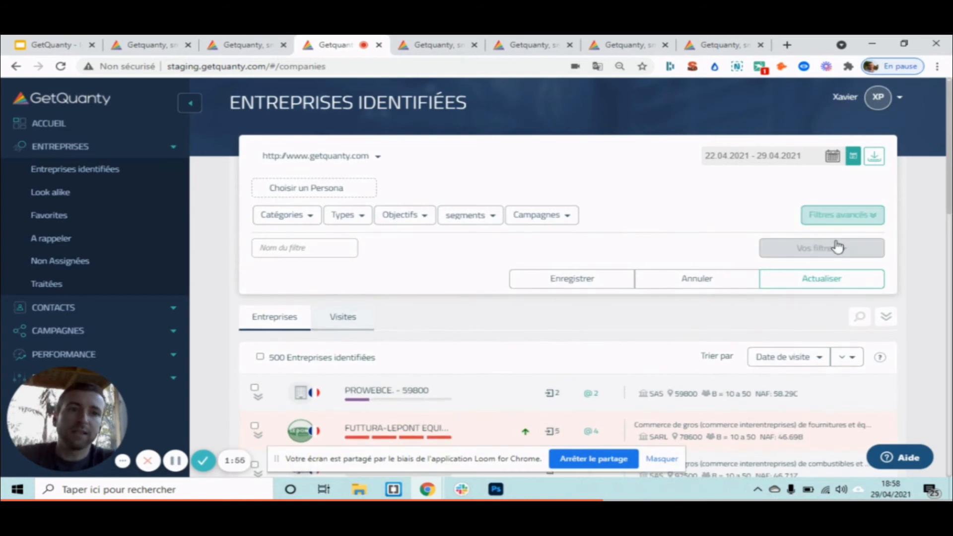
left_click(838, 247)
left_click(788, 284)
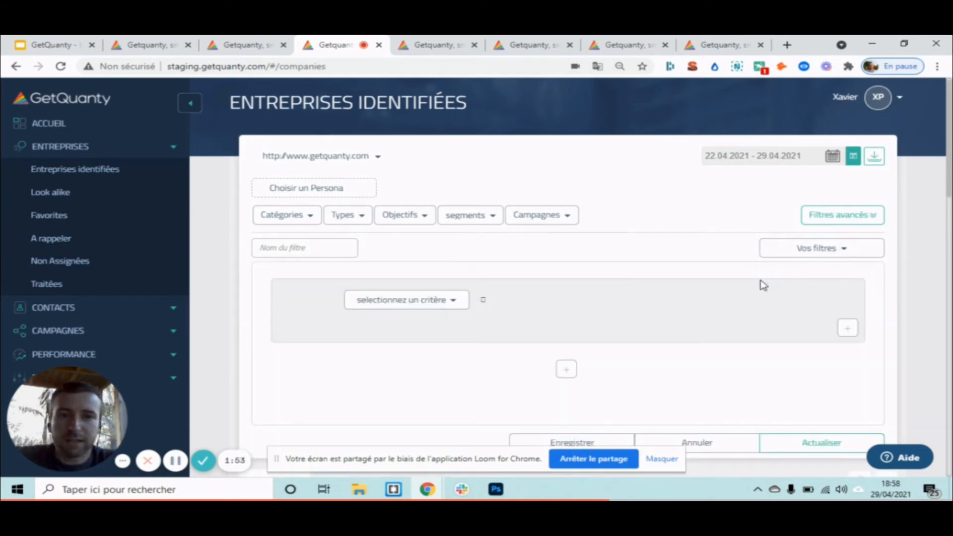
left_click(423, 301)
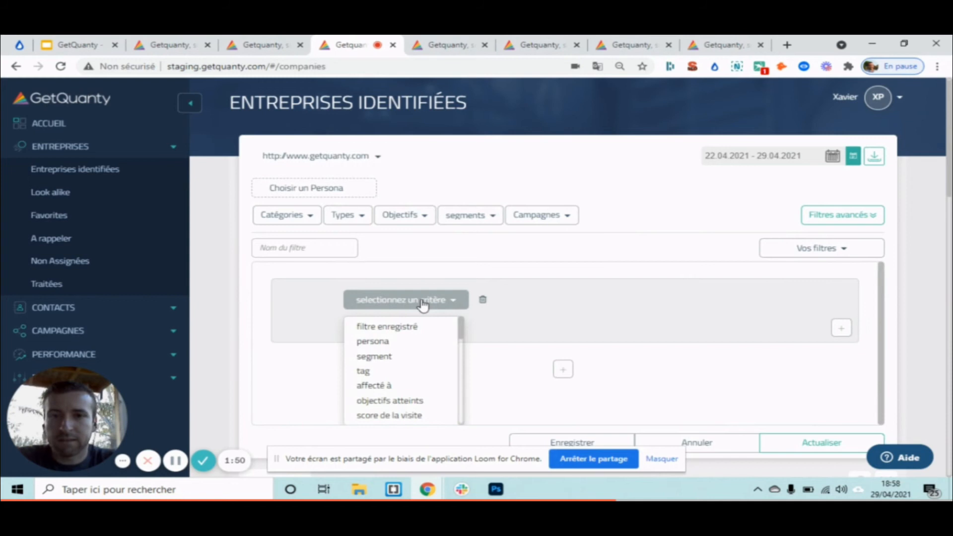
left_click(387, 372)
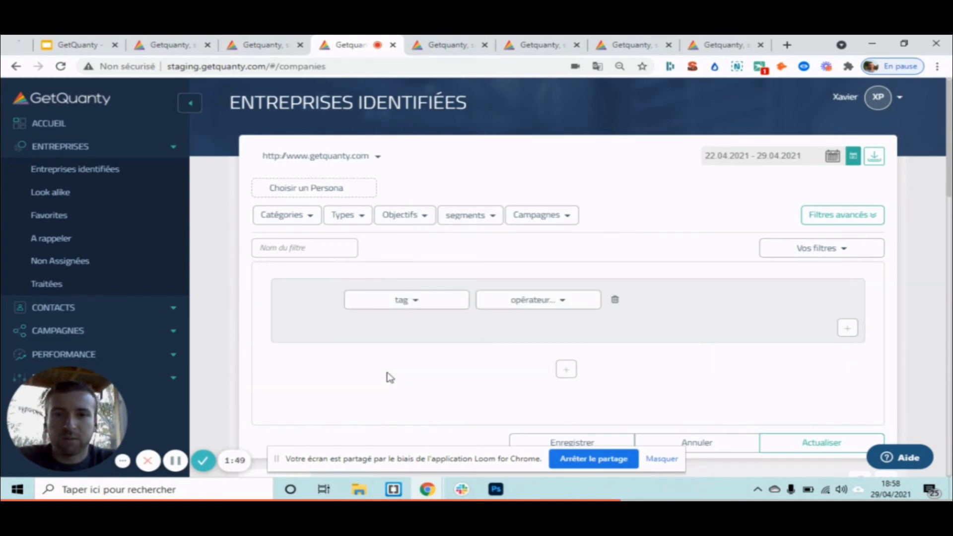
left_click(542, 309)
left_click(530, 326)
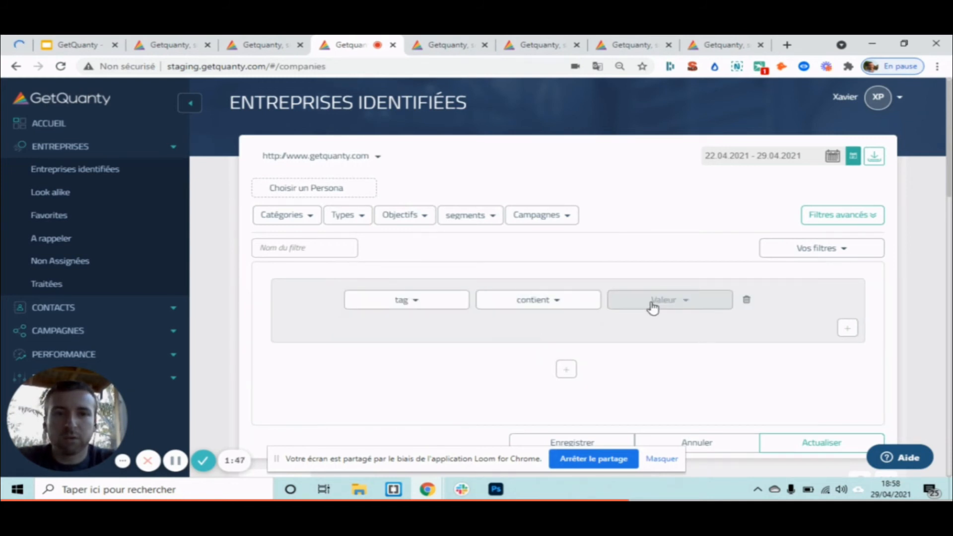
left_click(653, 307)
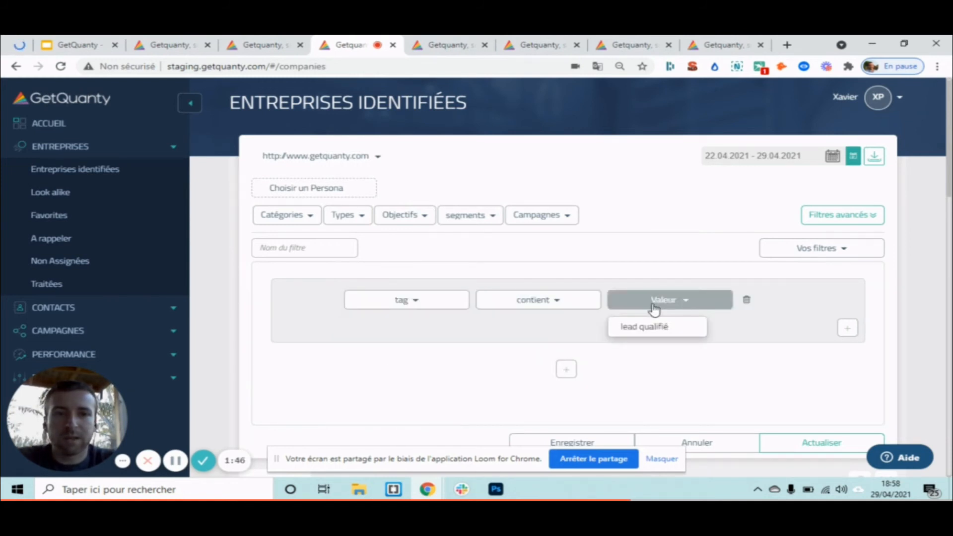
left_click(540, 281)
Step: Review the feature overview in the GetQuanty - Ingenuity - Avril 2021 presentation and go to the Smartdata settings in Administration
left_click(430, 46)
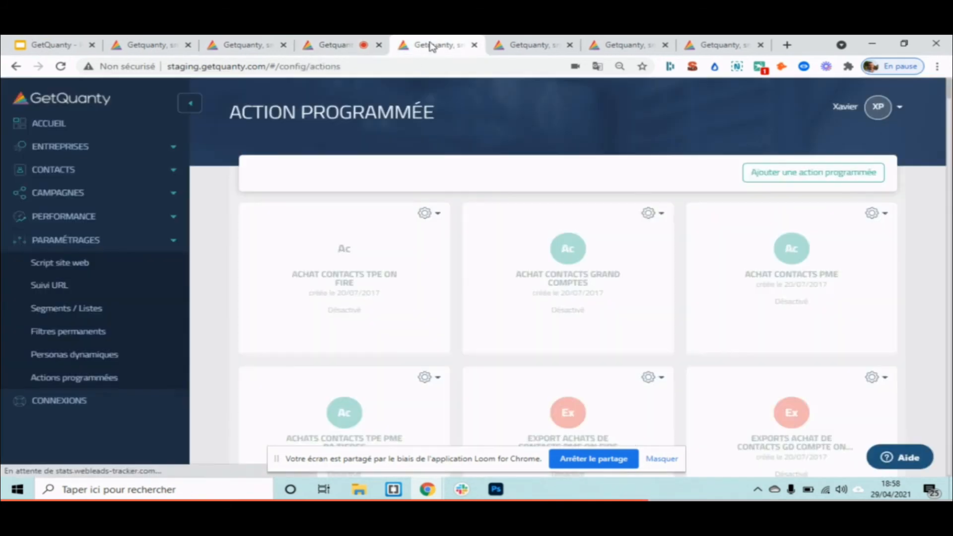
left_click(528, 42)
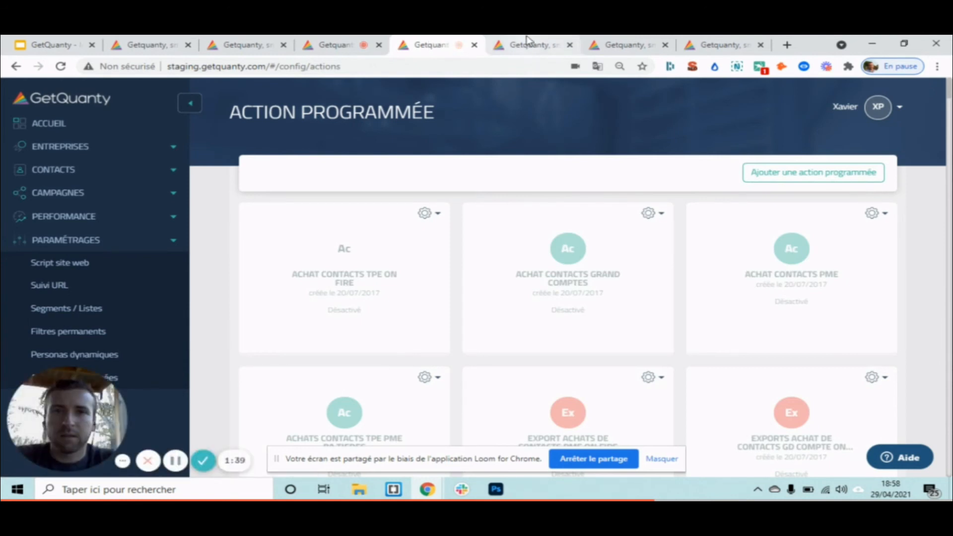
left_click(70, 44)
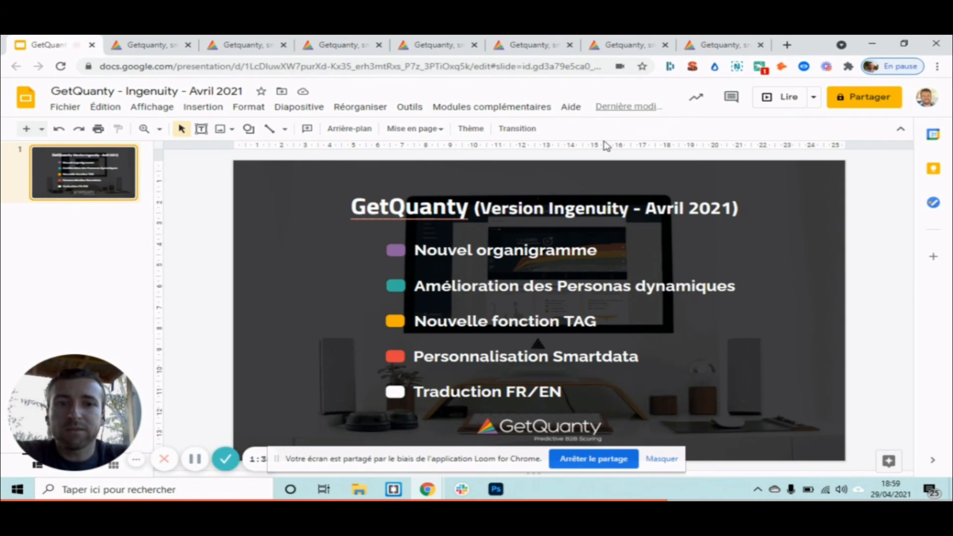
left_click(627, 47)
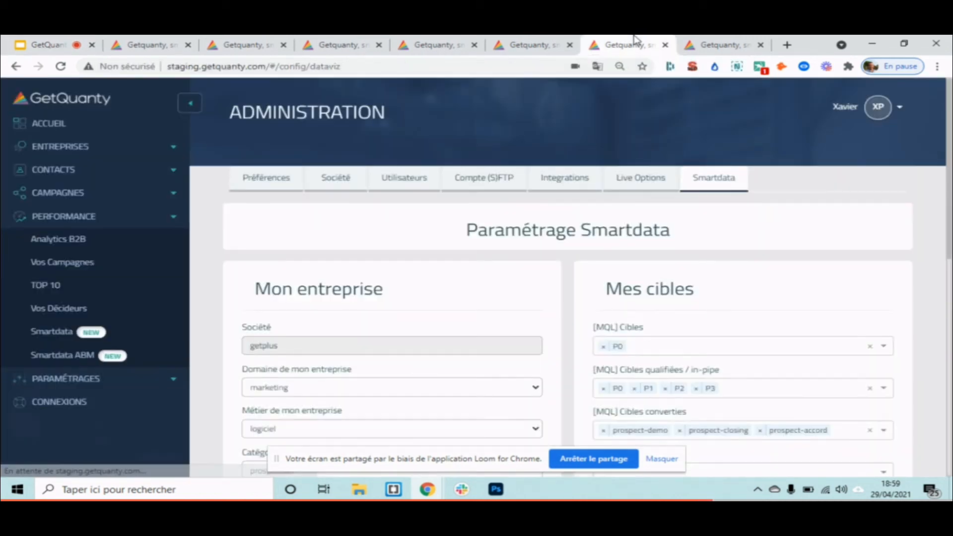
Step: Go to the Smartdata Viz page and review its Segmentation, Infographies, Vos KPI and Allez plus loin modules
left_click(720, 44)
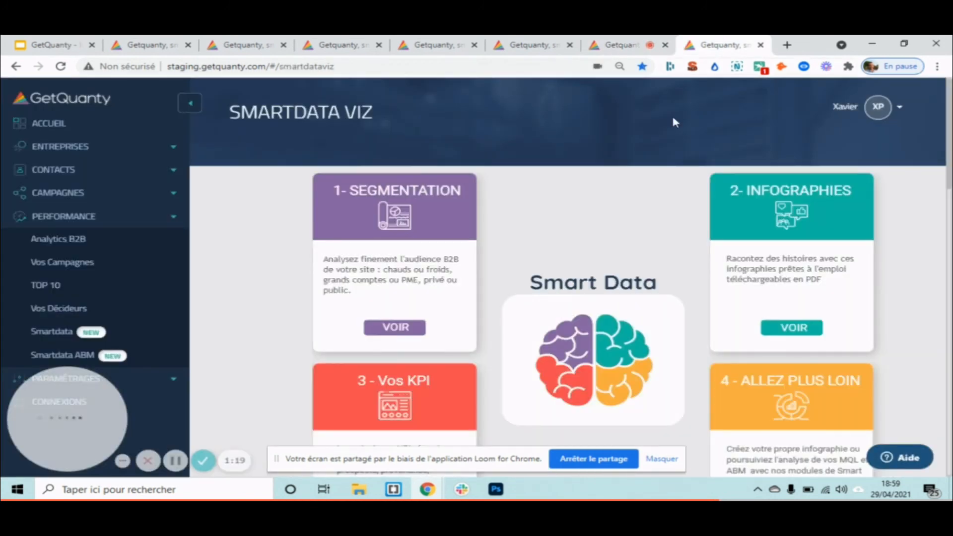
scroll(644, 195, "down", 1)
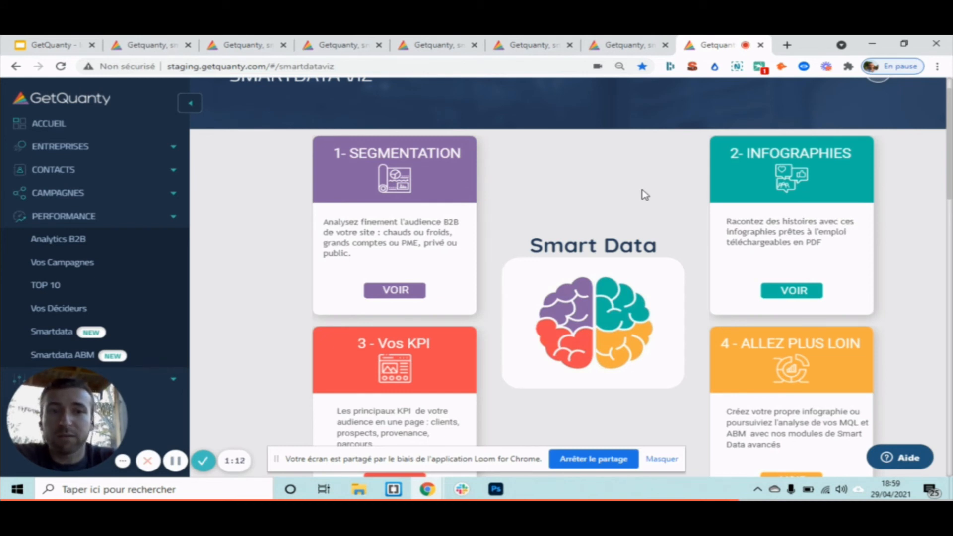
scroll(645, 194, "down", 1)
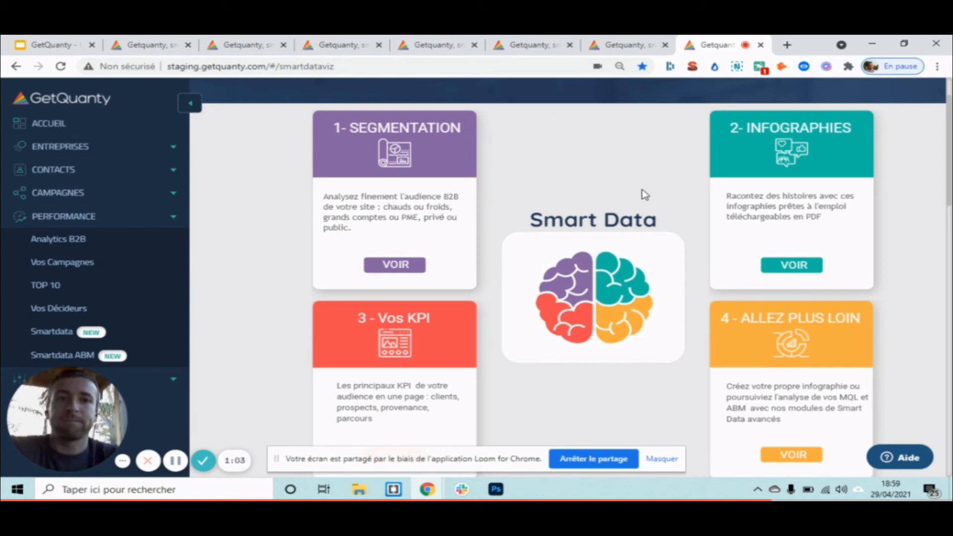
scroll(586, 181, "up", 2)
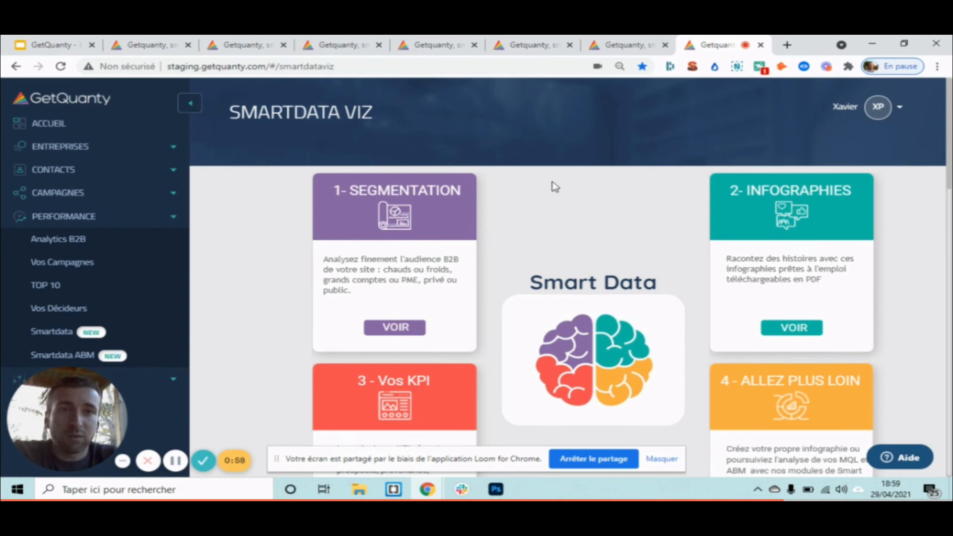
Step: Return to the Smartdata settings in Administration and examine the company, targets, marketing budgets and conversion funnel sections
left_click(625, 44)
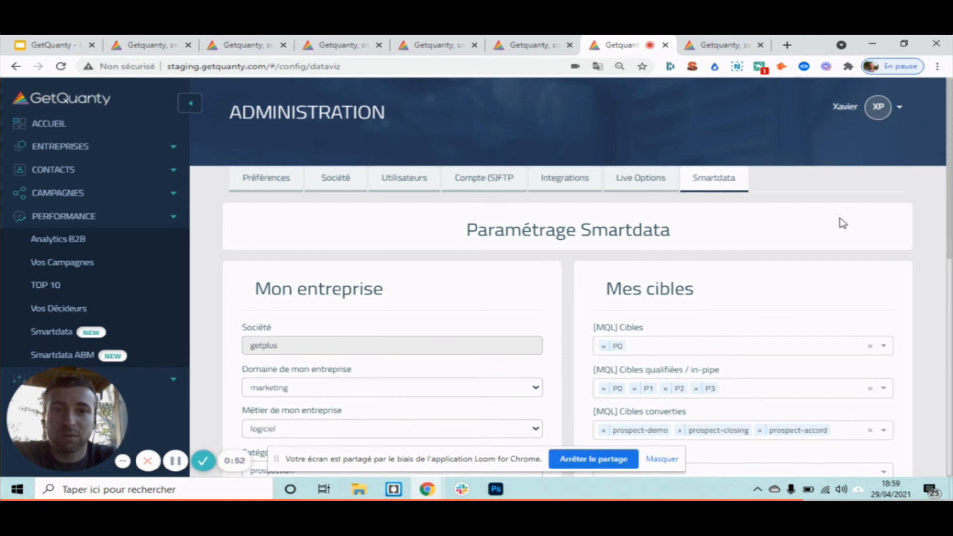
scroll(843, 223, "down", 1)
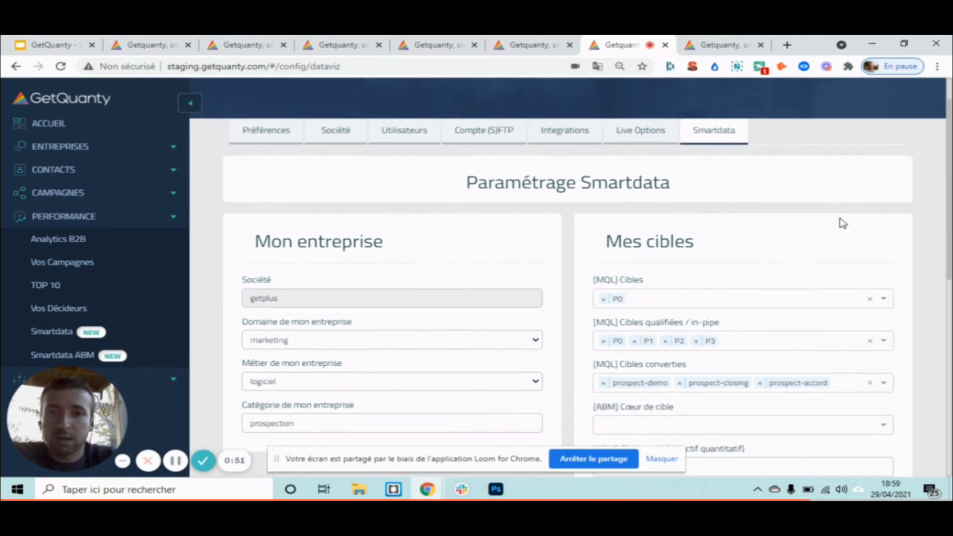
scroll(843, 224, "down", 3)
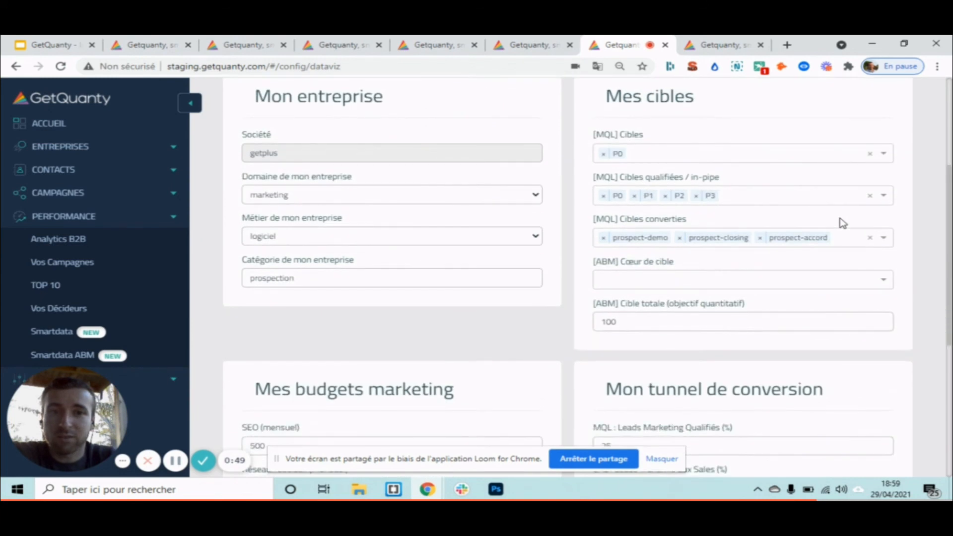
scroll(843, 224, "down", 3)
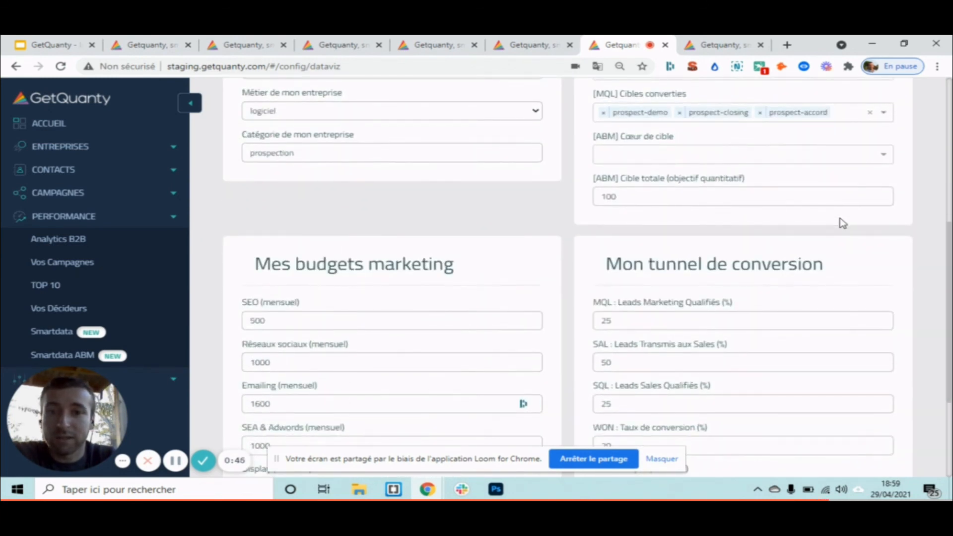
scroll(843, 223, "up", 7)
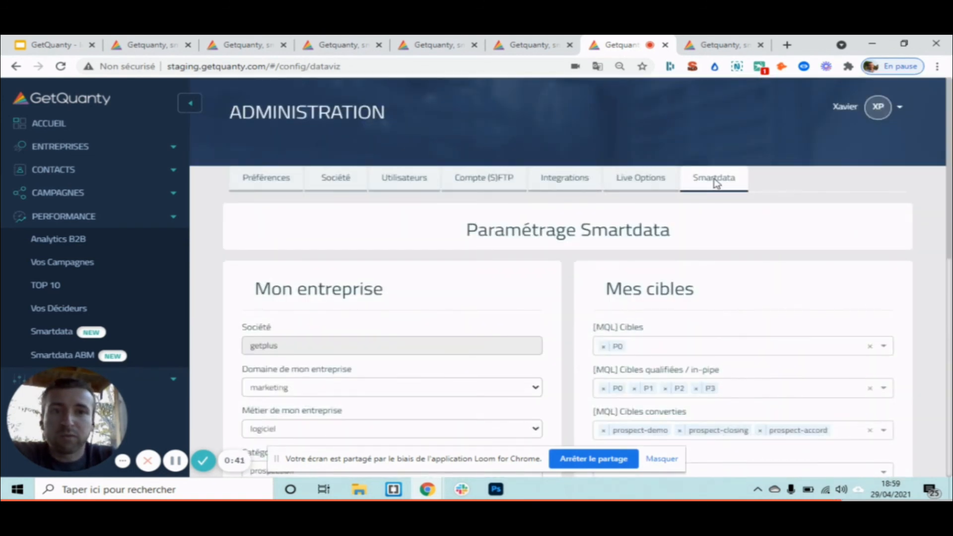
Step: Show the language and region preferences in Administration and return to the GetQuanty - Ingenuity - Avril 2021 presentation
left_click(268, 183)
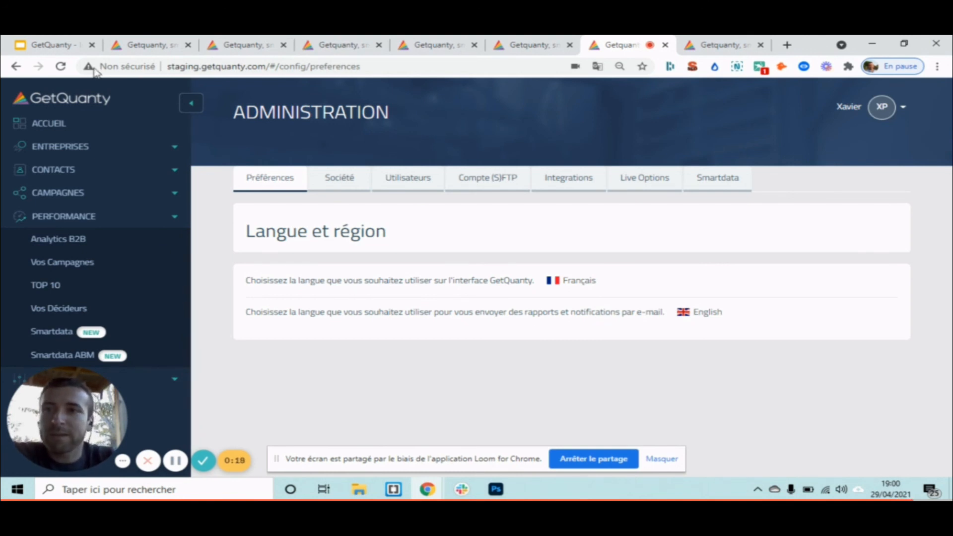
left_click(60, 44)
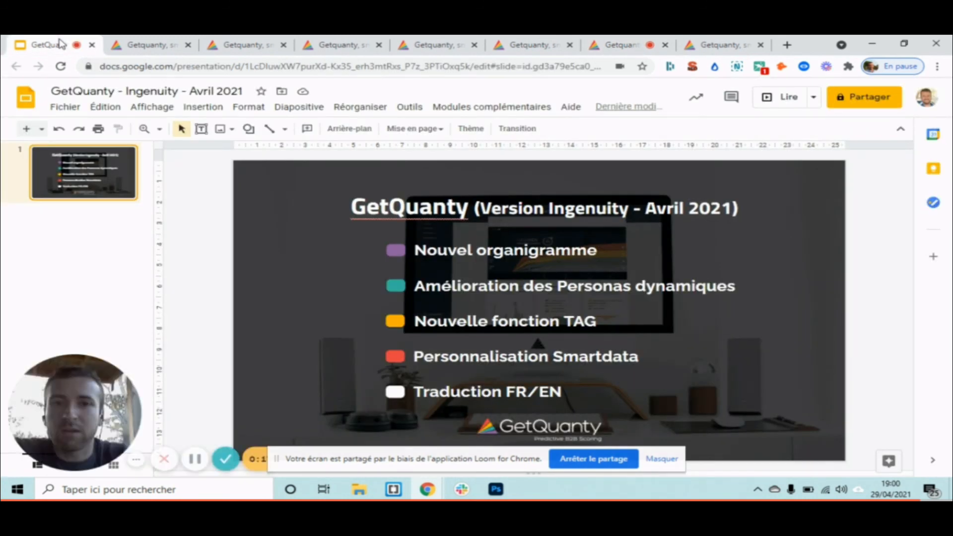